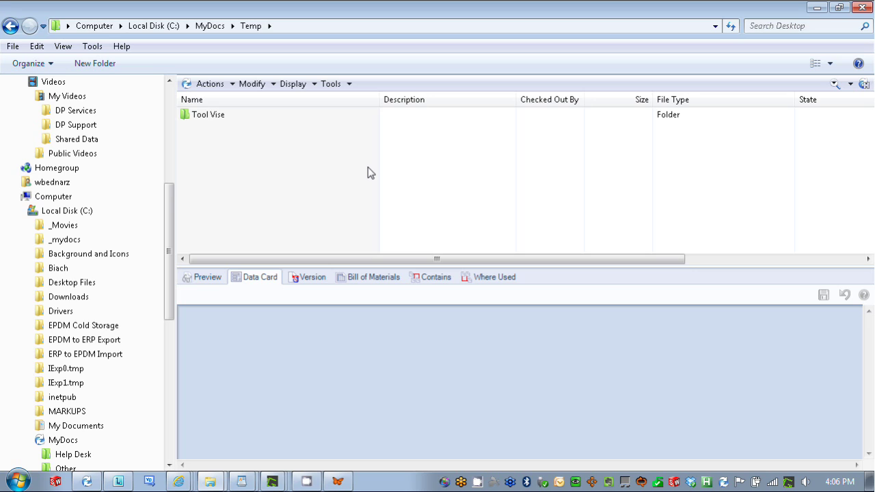
Confirm Sync Revision appears in the Tool Vise folder's context menu, then close the menu unused
{"action": "right_click", "coordinate": [243, 114]}
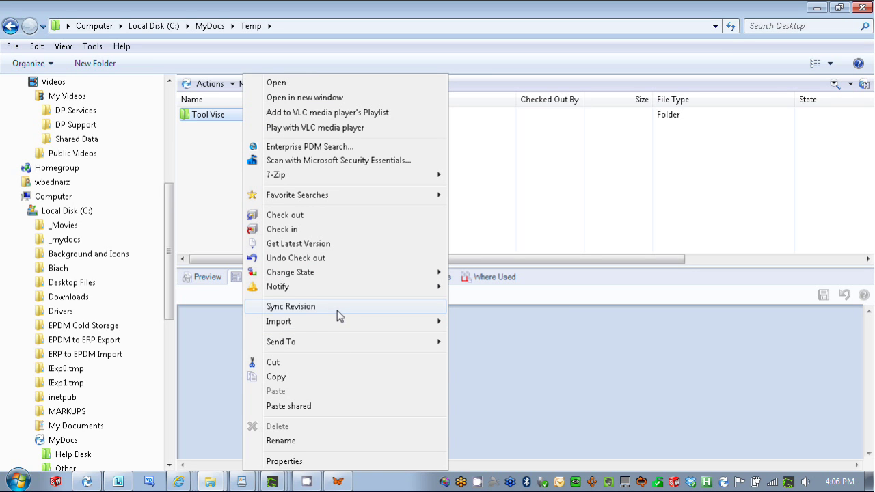
{"action": "left_click", "coordinate": [308, 138]}
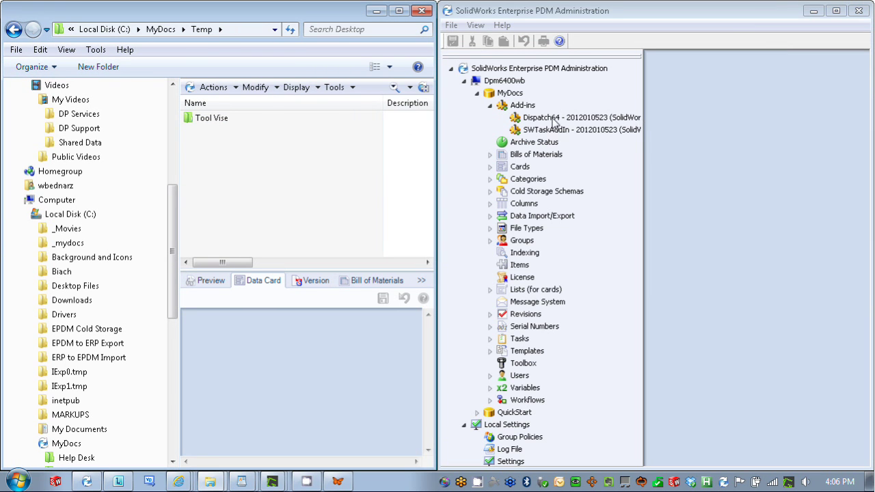
Open the Synchronize Rev Variable with Value action from Dispatch64's Administrate Actions list
{"action": "right_click", "coordinate": [554, 122]}
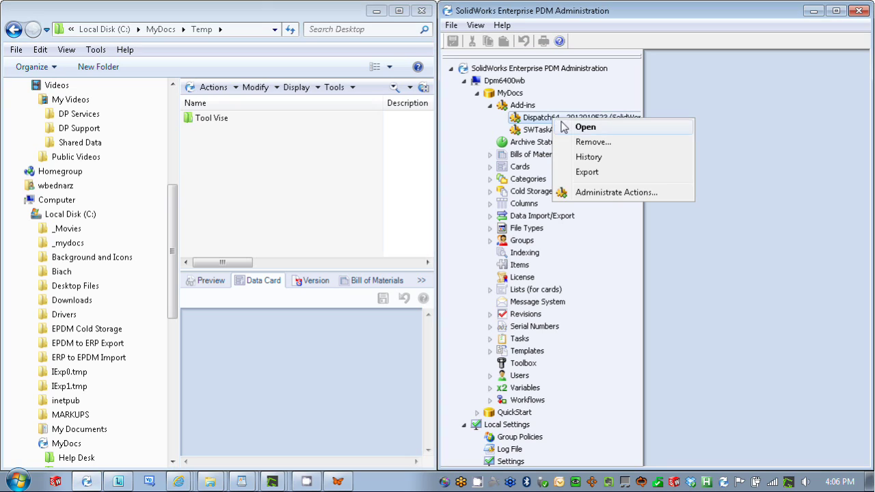
{"action": "left_click", "coordinate": [614, 193]}
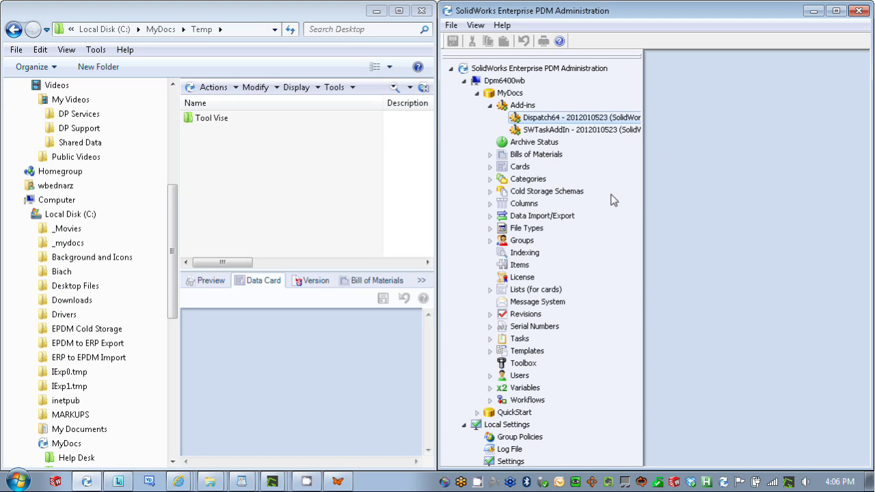
{"action": "double_click", "coordinate": [541, 181]}
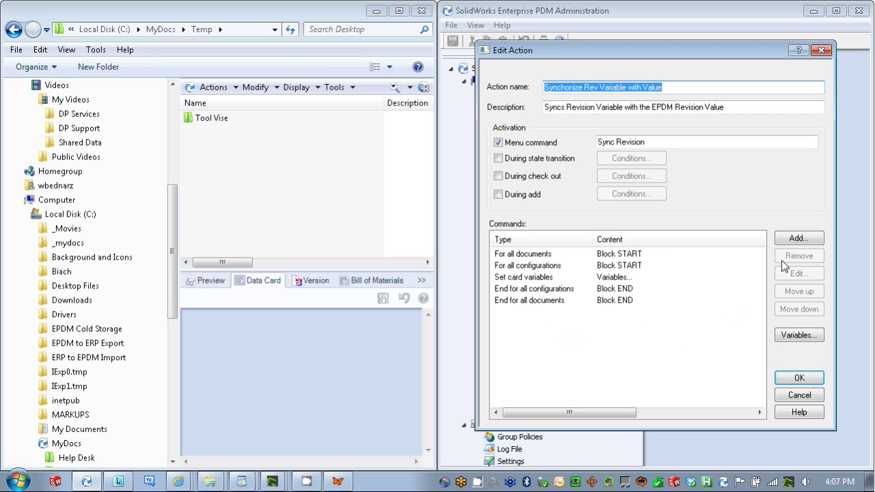
Append a Label command named End Fail to the action's command list
{"action": "left_click", "coordinate": [795, 238]}
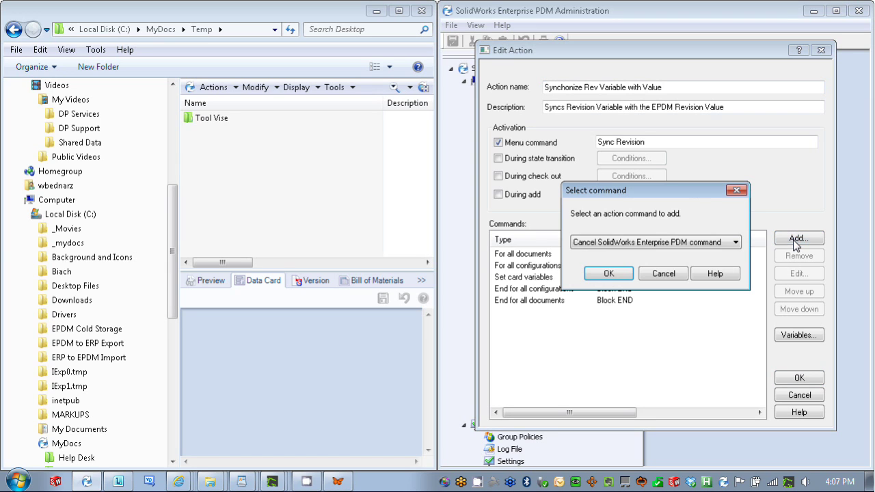
{"action": "left_click", "coordinate": [704, 244]}
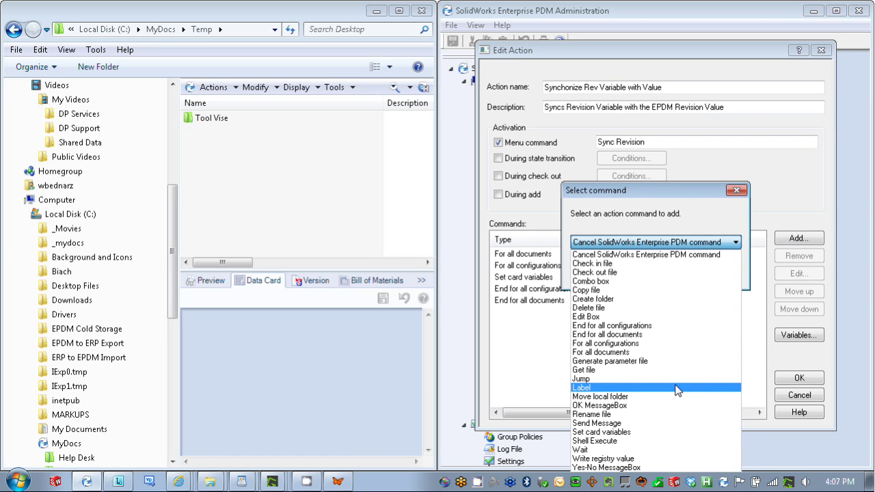
{"action": "left_click", "coordinate": [622, 389]}
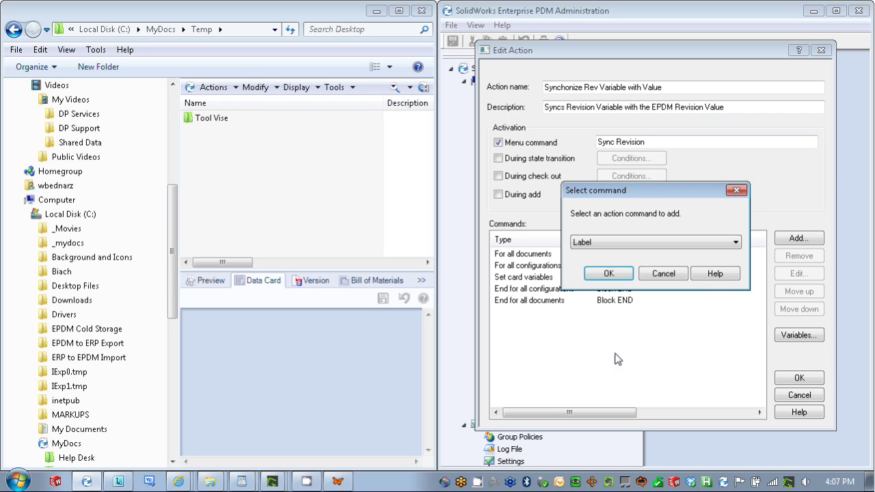
{"action": "left_click", "coordinate": [609, 274]}
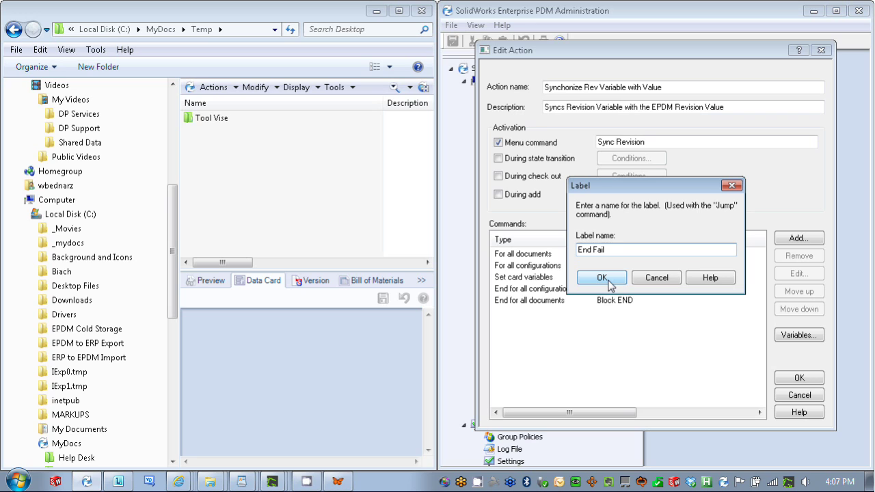
{"action": "left_click", "coordinate": [603, 278]}
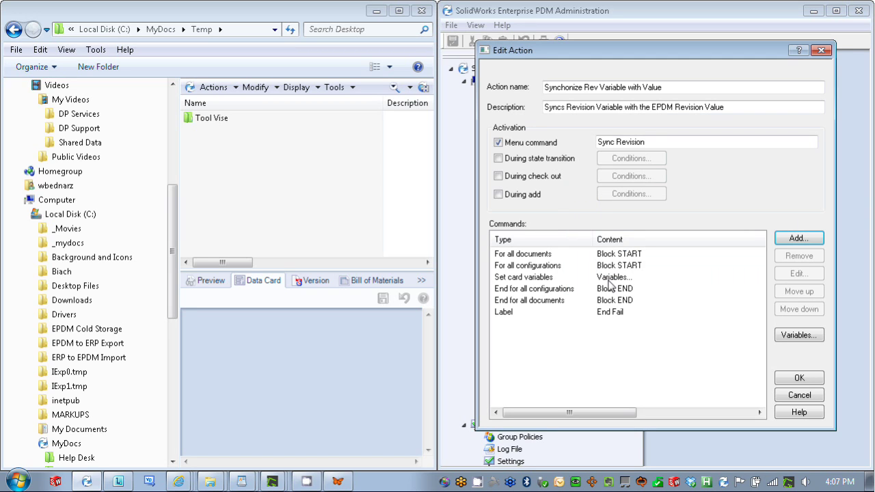
Append a second Label command named End All after End Fail
{"action": "left_click", "coordinate": [799, 238]}
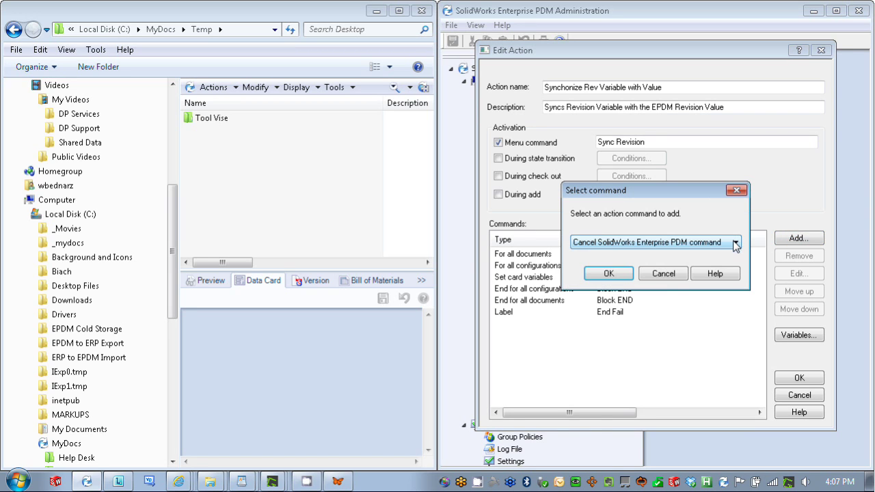
{"action": "left_click", "coordinate": [736, 244]}
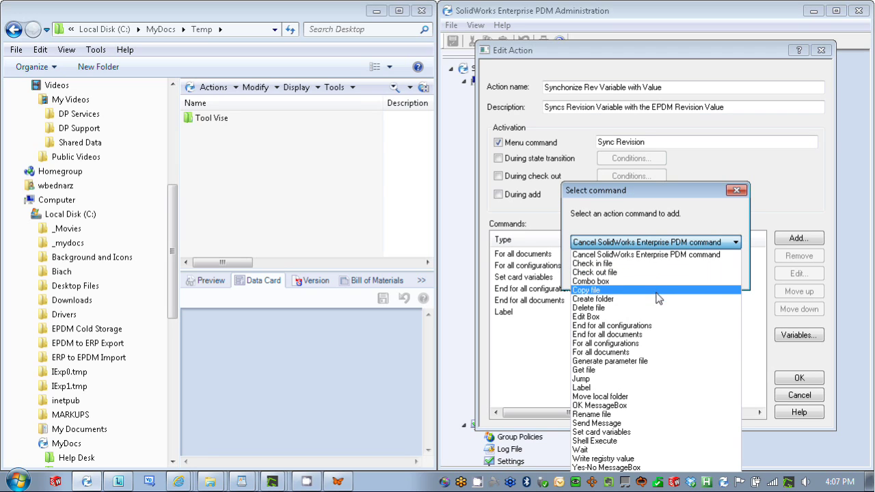
{"action": "left_click", "coordinate": [658, 387]}
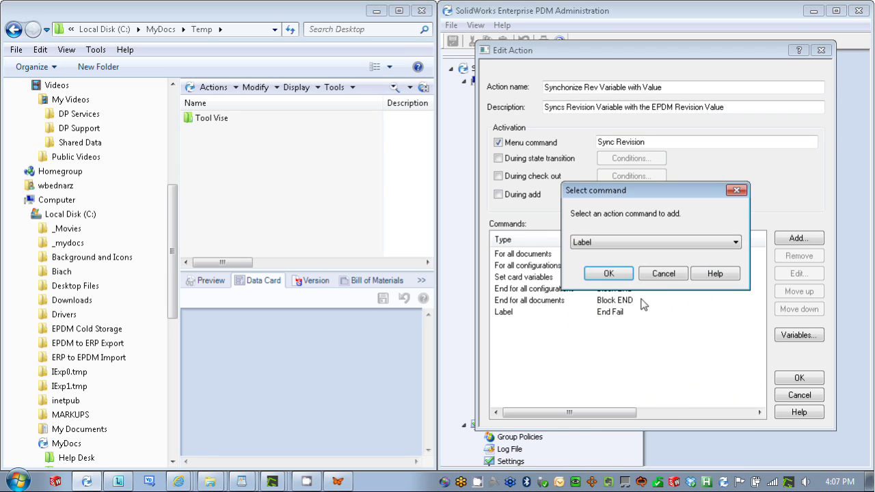
{"action": "left_click", "coordinate": [608, 273]}
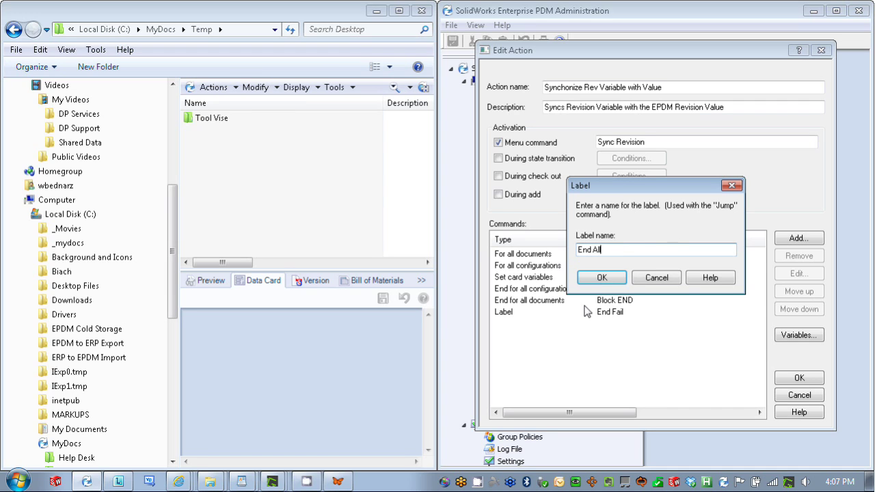
{"action": "left_click", "coordinate": [601, 278]}
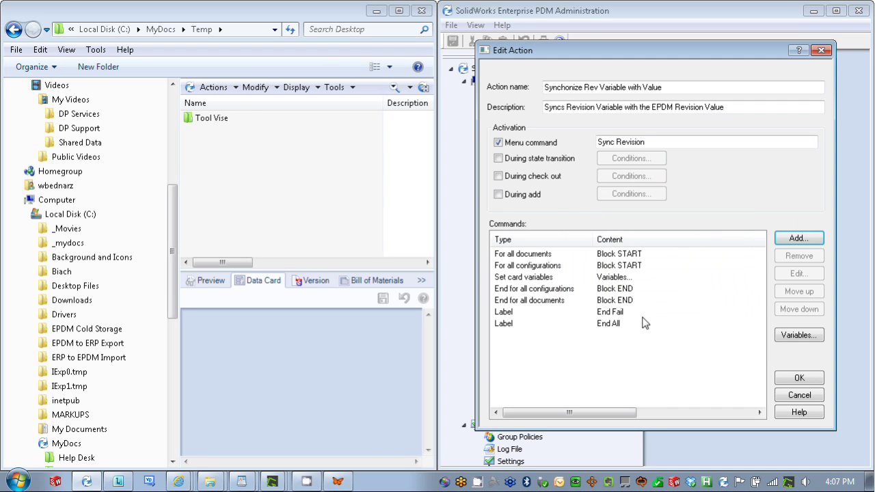
Insert an OK MessageBox after End Fail reading 'This is an Admin only command'
{"action": "left_click", "coordinate": [619, 314]}
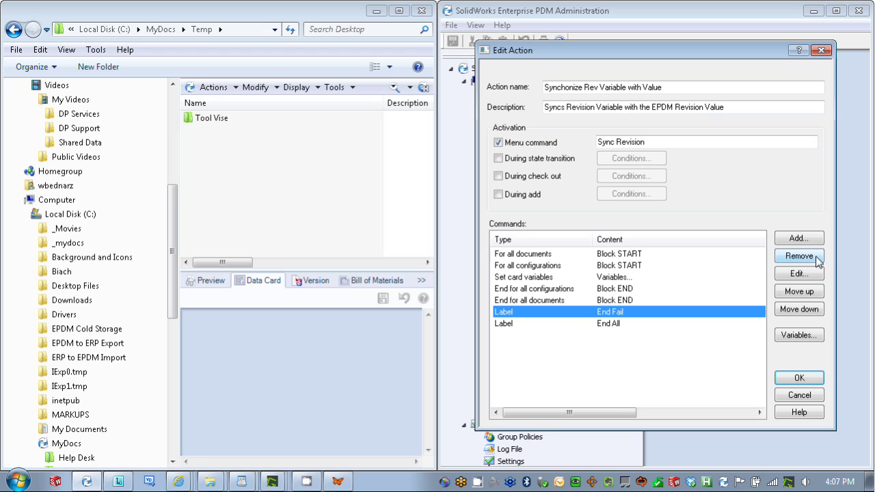
{"action": "left_click", "coordinate": [819, 243]}
{"action": "left_click", "coordinate": [736, 243]}
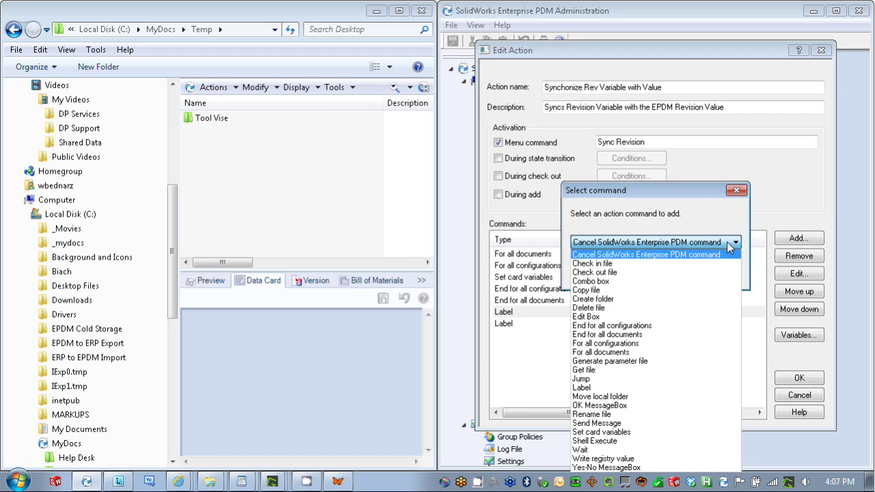
{"action": "left_click", "coordinate": [664, 409]}
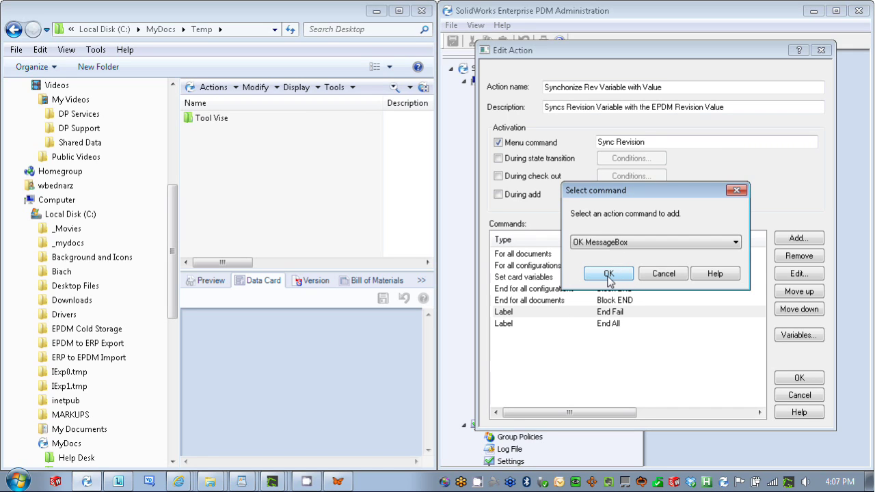
{"action": "left_click", "coordinate": [609, 273]}
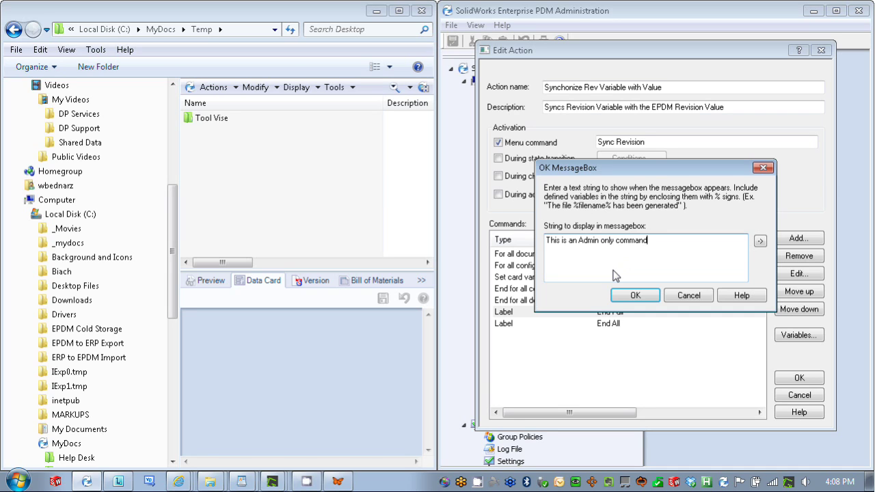
{"action": "left_click", "coordinate": [635, 296]}
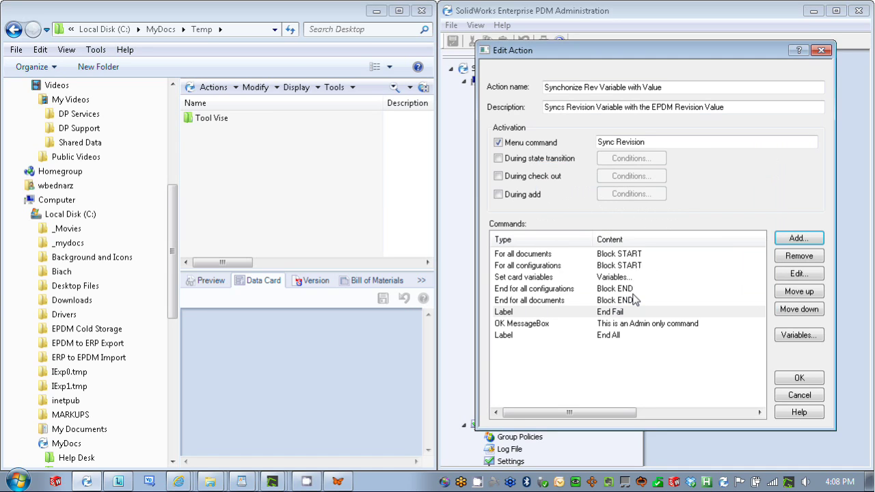
Insert a Jump command directly after the For all documents step
{"action": "left_click", "coordinate": [570, 305]}
{"action": "left_click", "coordinate": [570, 305]}
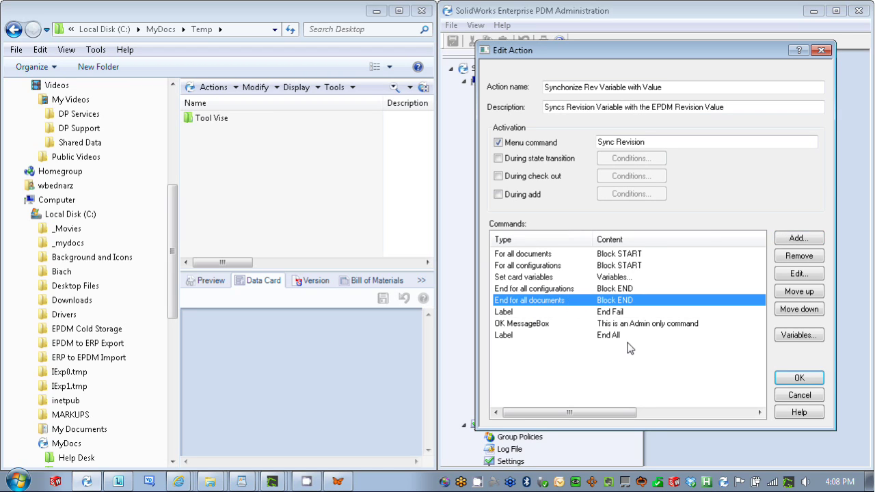
{"action": "left_click", "coordinate": [538, 255]}
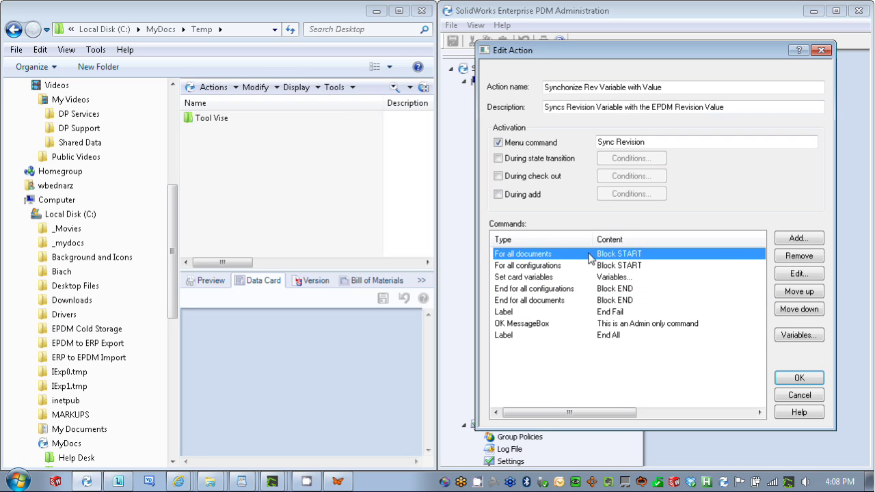
{"action": "left_click", "coordinate": [796, 243]}
{"action": "left_click", "coordinate": [677, 246]}
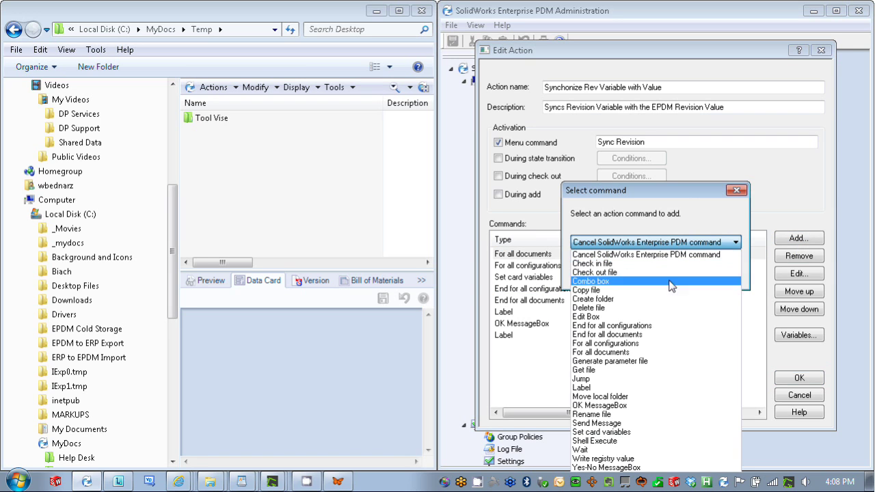
{"action": "left_click", "coordinate": [660, 380]}
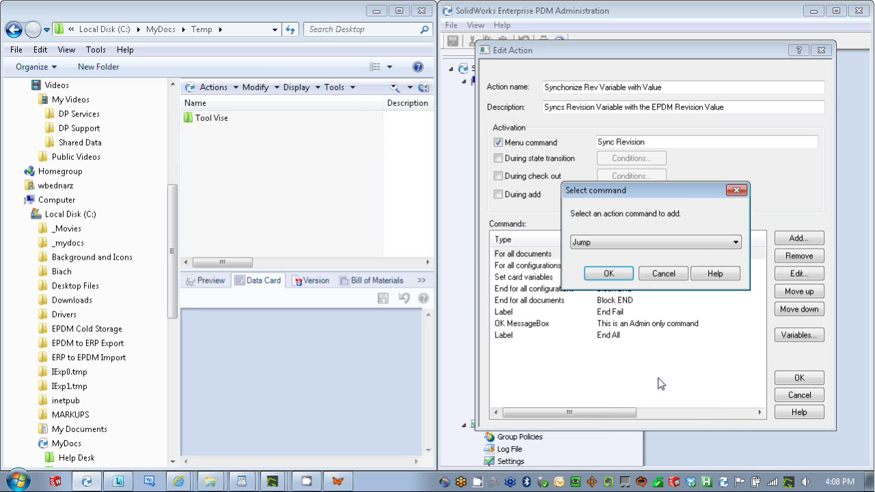
{"action": "left_click", "coordinate": [614, 275]}
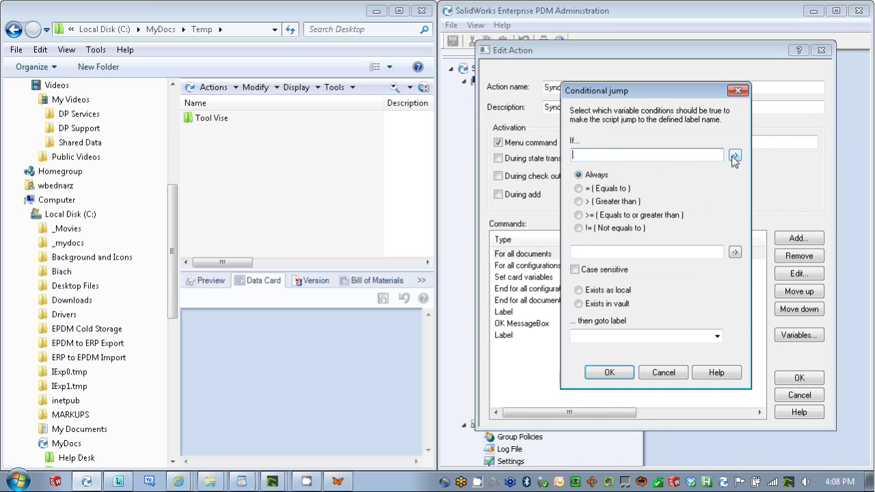
Set the jump condition to %NameOfLoggedInUser% != Admin, going to End Fail
{"action": "left_click", "coordinate": [736, 156]}
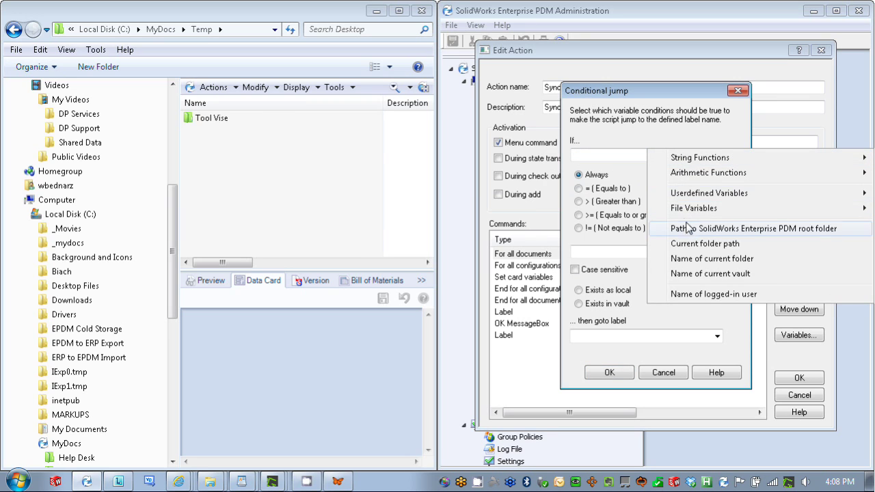
{"action": "left_click", "coordinate": [709, 296]}
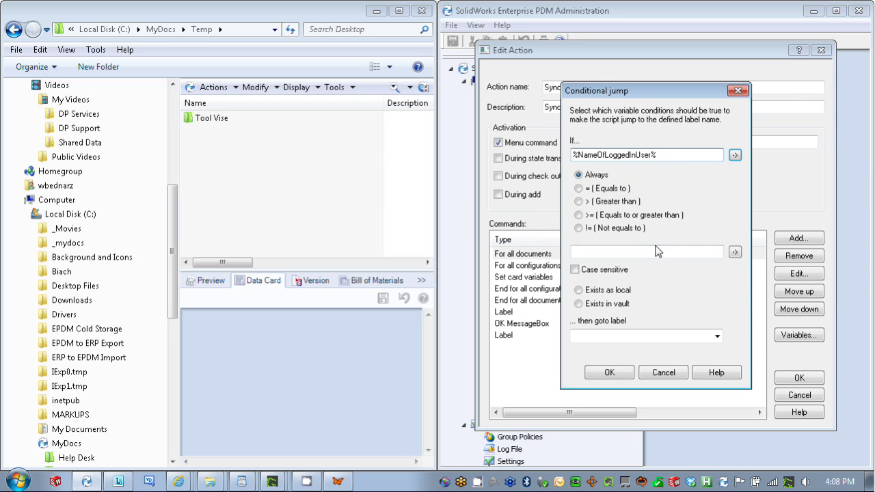
{"action": "left_click", "coordinate": [580, 230]}
{"action": "left_click", "coordinate": [599, 253]}
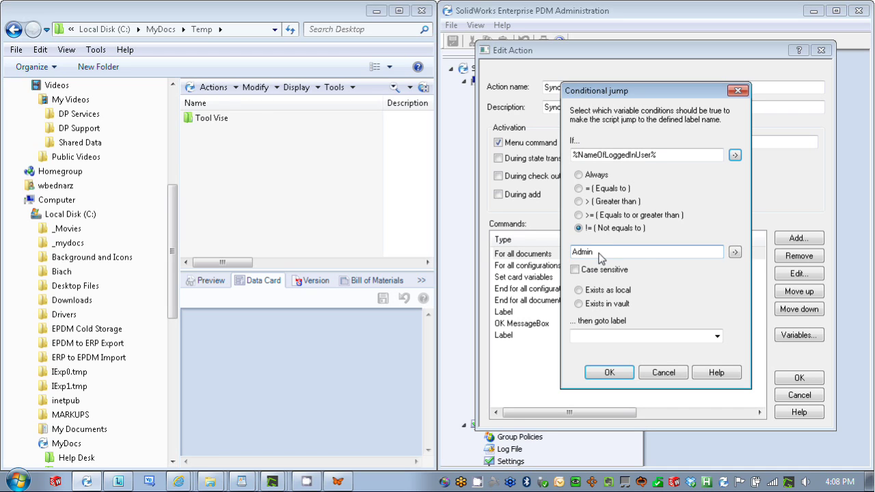
{"action": "left_click", "coordinate": [715, 337]}
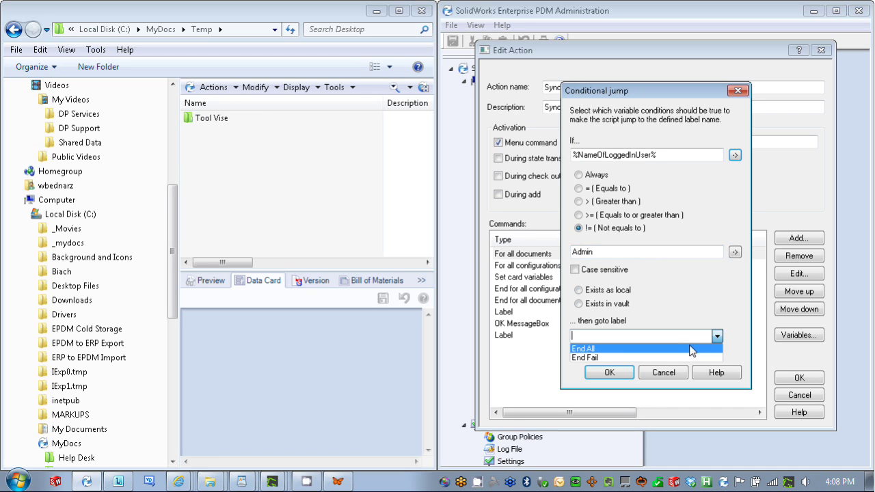
{"action": "left_click", "coordinate": [687, 357]}
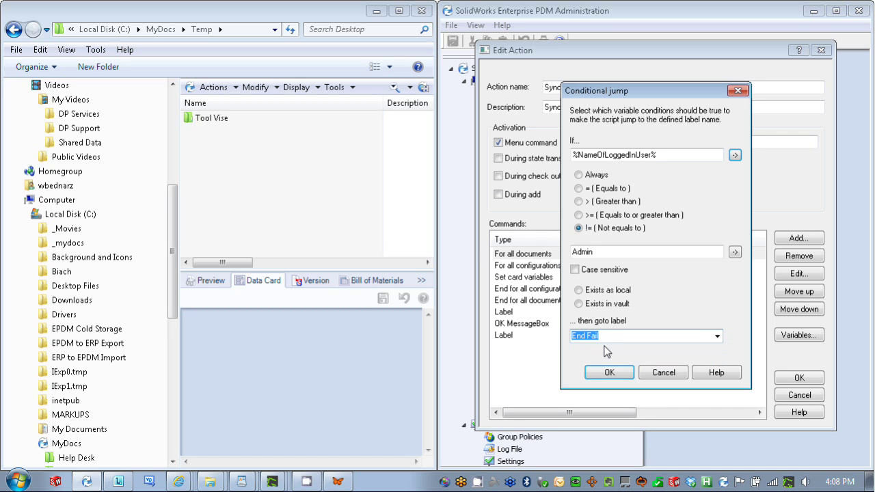
Confirm the conditional jump, then add an Always jump to End All after End for all documents
{"action": "left_click", "coordinate": [618, 372]}
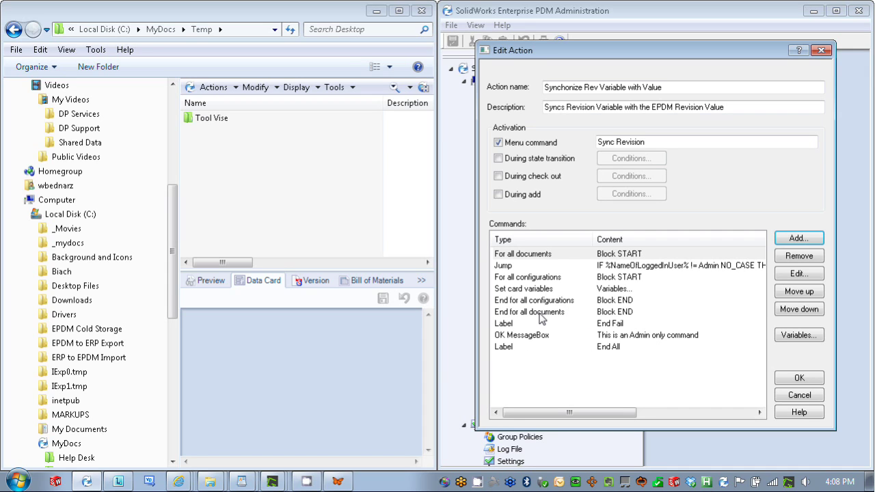
{"action": "left_click", "coordinate": [542, 316]}
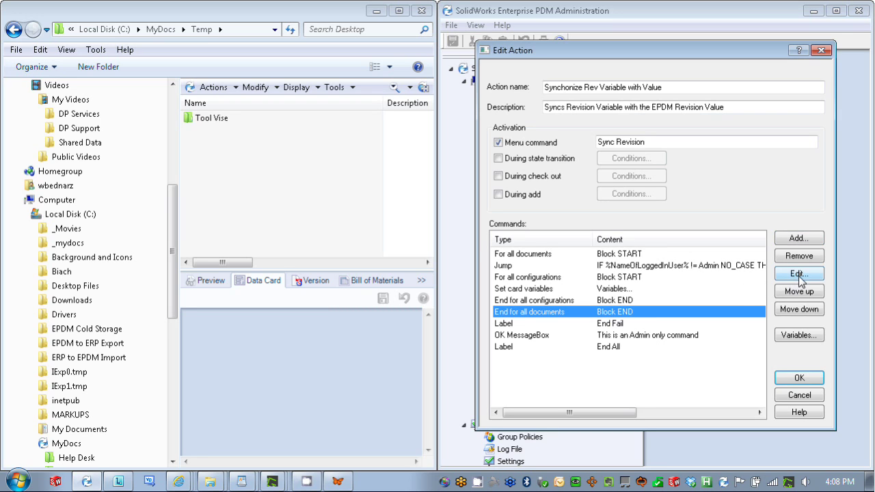
{"action": "left_click", "coordinate": [807, 244]}
{"action": "left_click", "coordinate": [718, 247]}
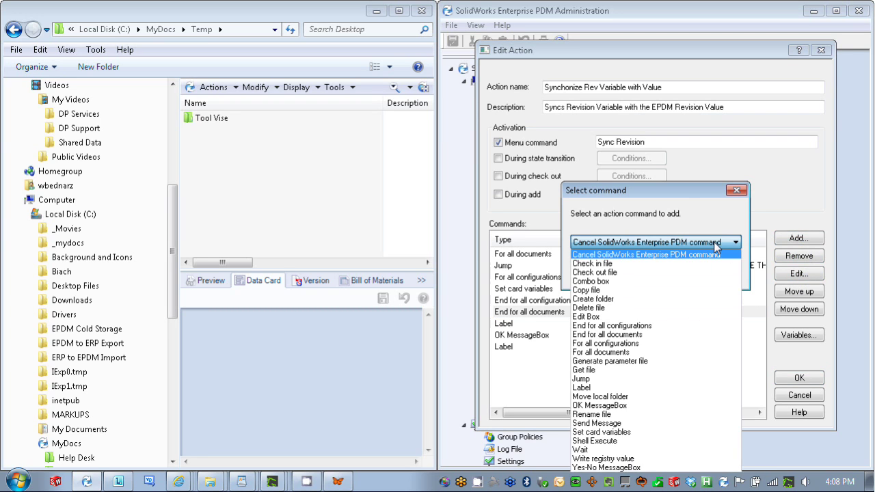
{"action": "left_click", "coordinate": [670, 379]}
{"action": "left_click", "coordinate": [614, 275]}
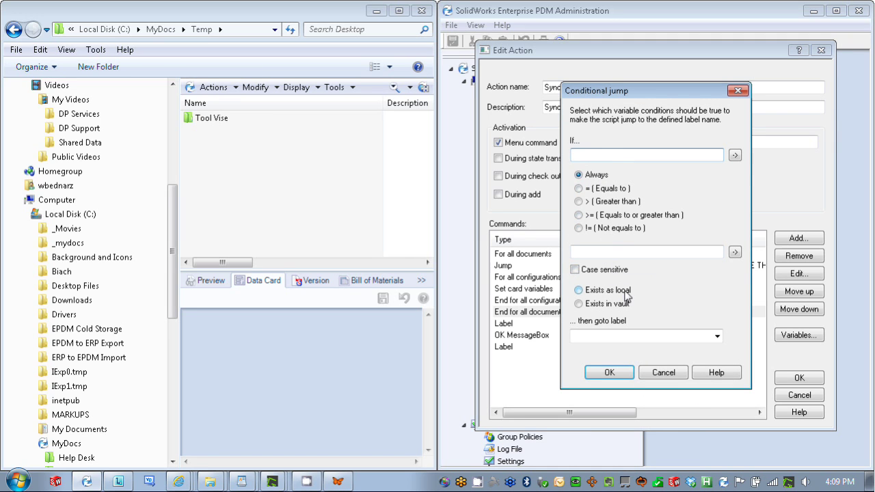
{"action": "left_click", "coordinate": [716, 337]}
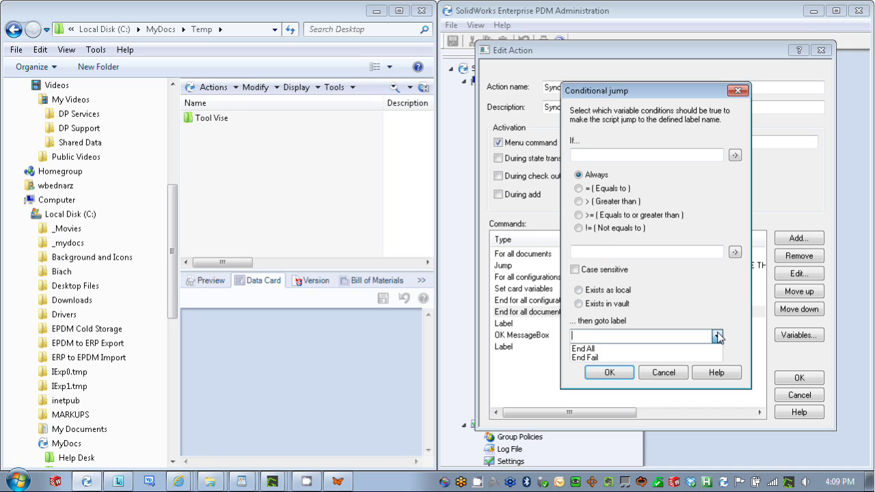
{"action": "left_click", "coordinate": [679, 352]}
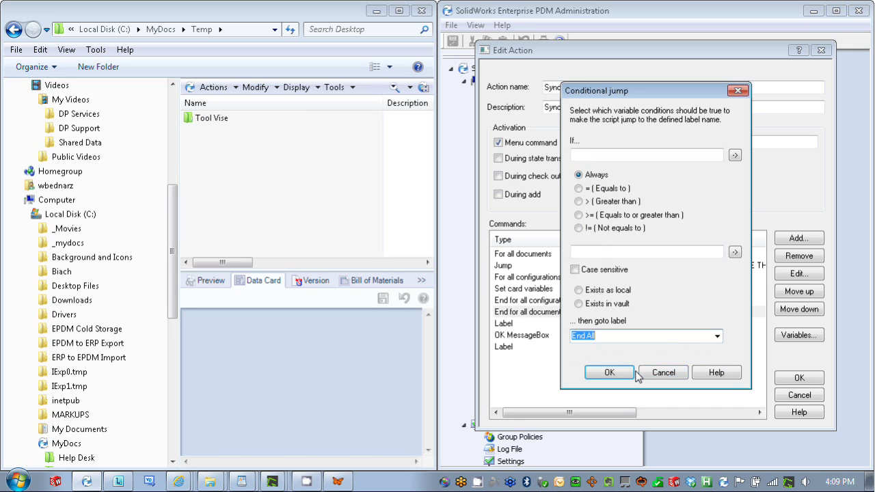
{"action": "left_click", "coordinate": [610, 372]}
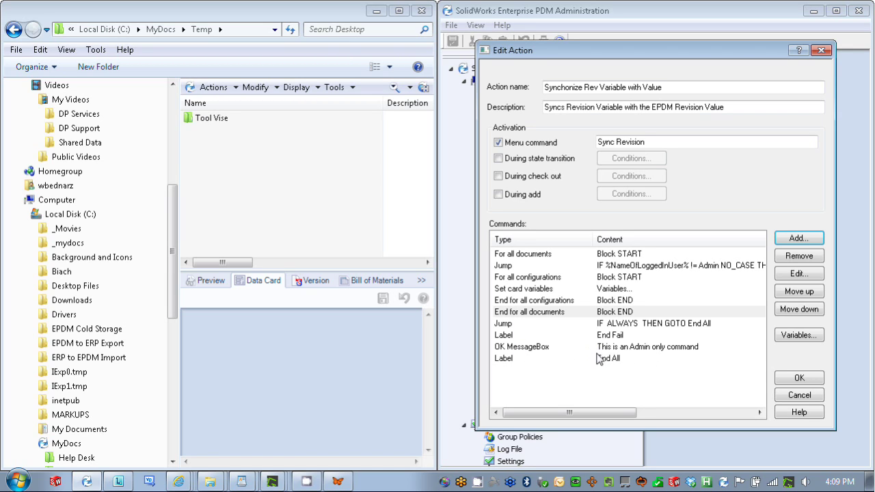
{"action": "left_click", "coordinate": [800, 386]}
{"action": "right_click", "coordinate": [205, 118]}
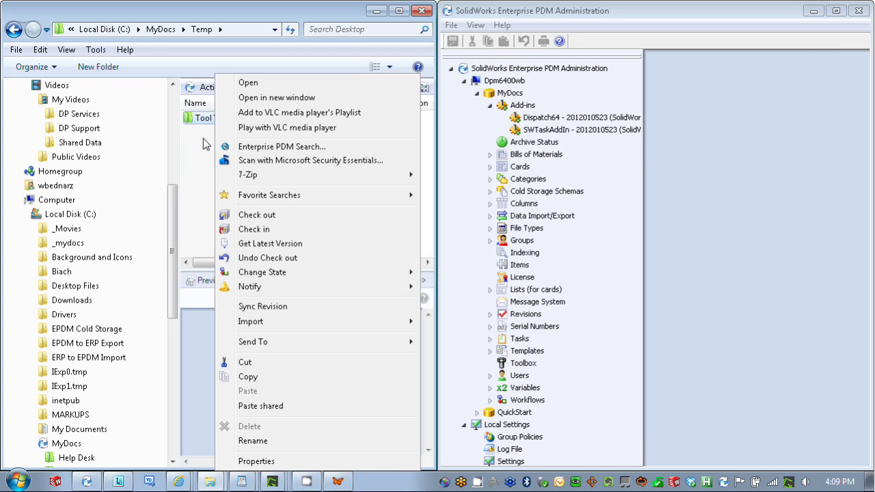
{"action": "left_click", "coordinate": [203, 142]}
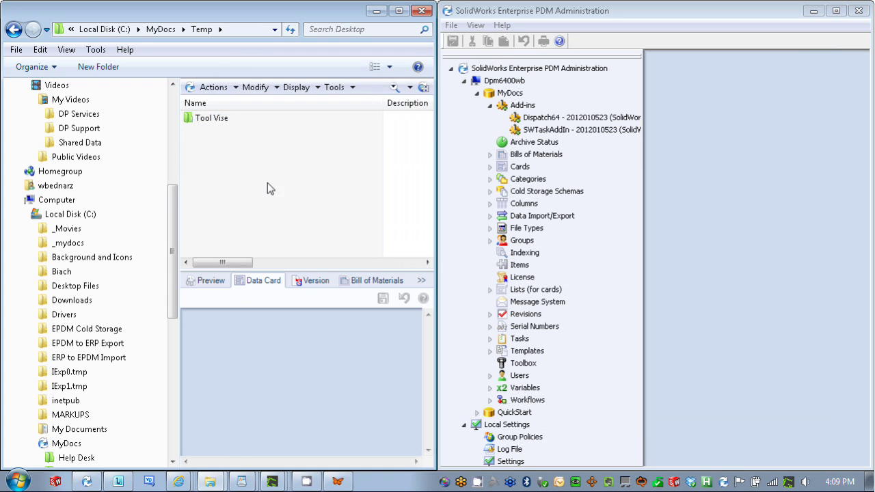
{"action": "left_click", "coordinate": [216, 121]}
{"action": "right_click", "coordinate": [215, 121]}
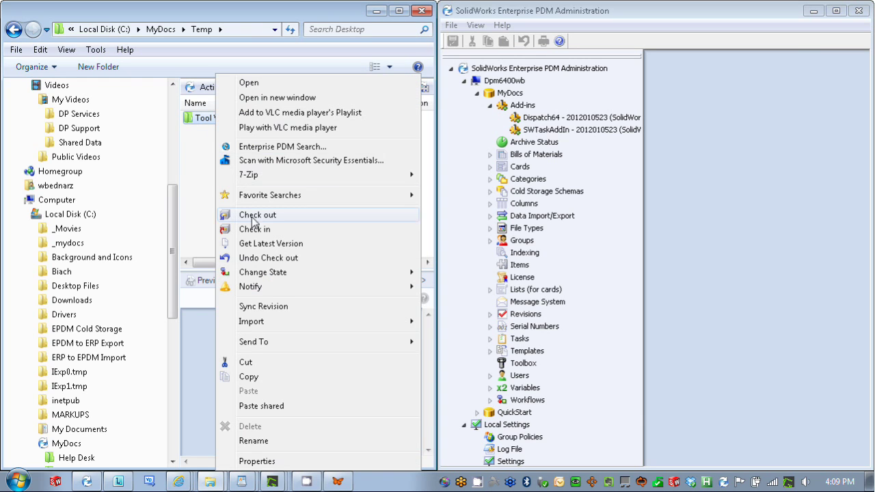
{"action": "left_click", "coordinate": [309, 309]}
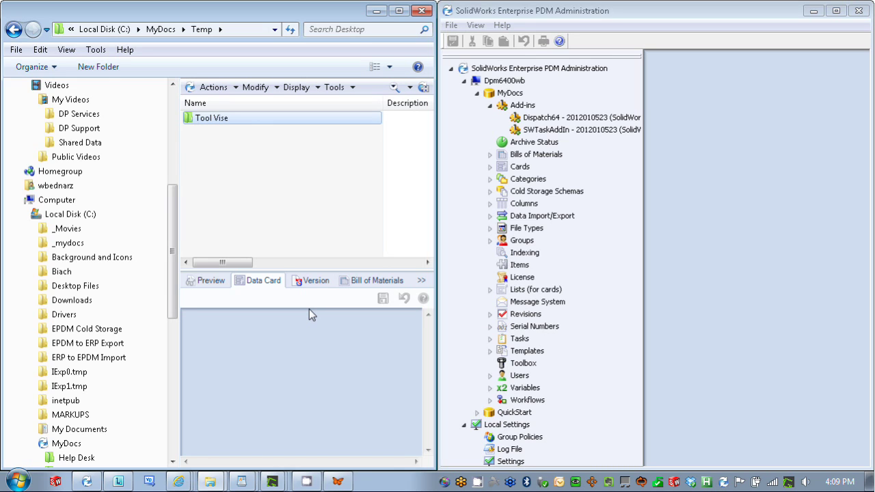
Log the admin off the MyDocs vault from the EPDM tray icon
{"action": "right_click", "coordinate": [727, 486]}
{"action": "mouse_move", "coordinate": [739, 405]}
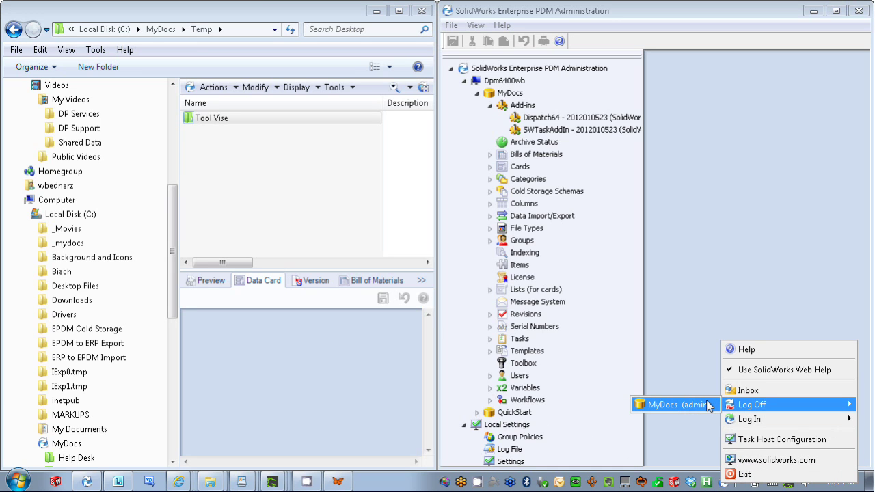
{"action": "left_click", "coordinate": [708, 406]}
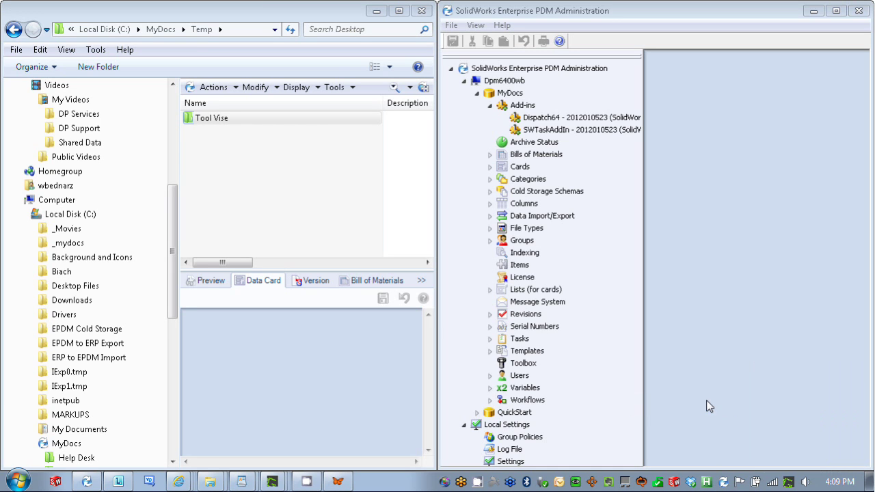
Open MyDocs and replace the login user name with the non-admin user's name
{"action": "left_click", "coordinate": [67, 400]}
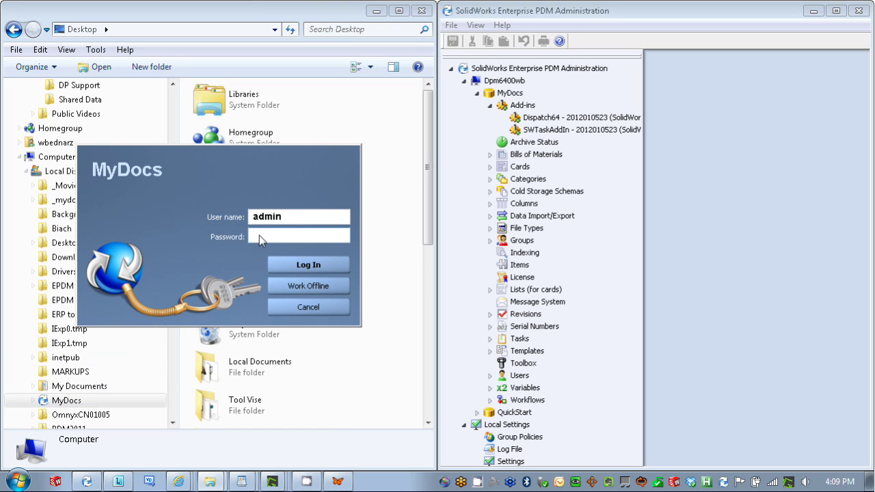
{"action": "double_click", "coordinate": [269, 218]}
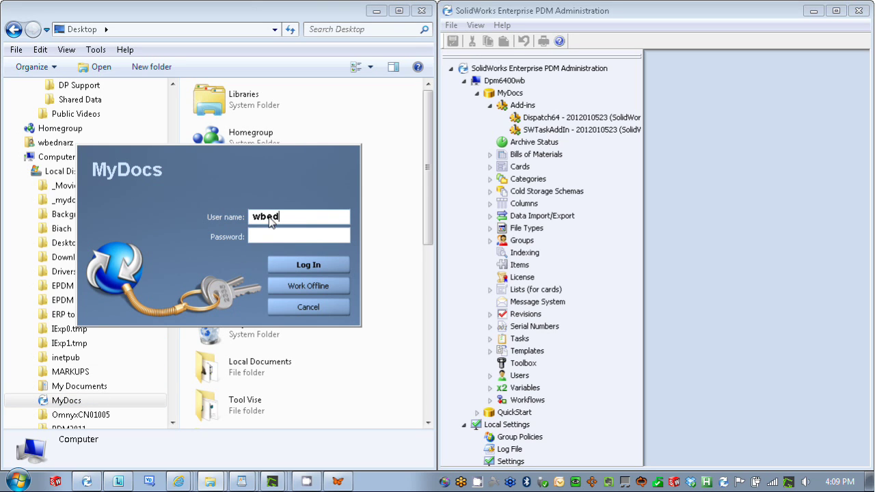
Log in as the non-admin, run Sync Revision on Tool Vise in Temp, and dismiss the Admin-only message
{"action": "left_click", "coordinate": [318, 269]}
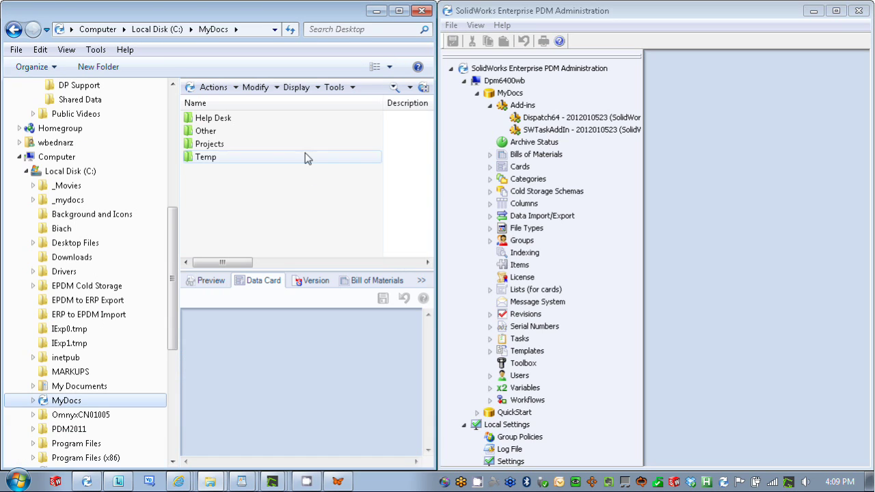
{"action": "left_click", "coordinate": [233, 157]}
{"action": "double_click", "coordinate": [233, 156]}
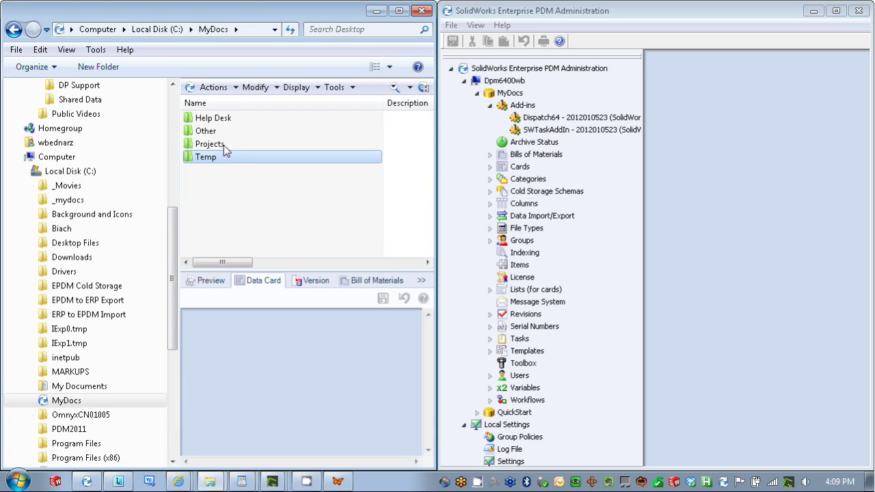
{"action": "right_click", "coordinate": [221, 119]}
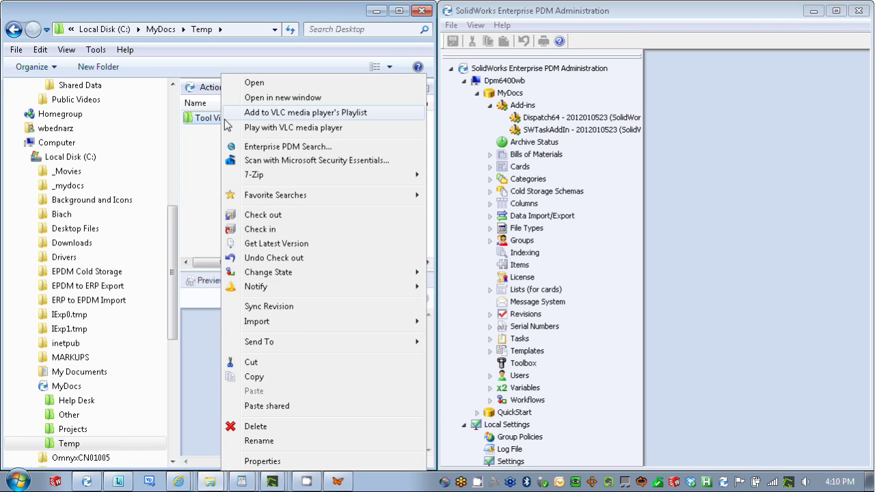
{"action": "left_click", "coordinate": [316, 306]}
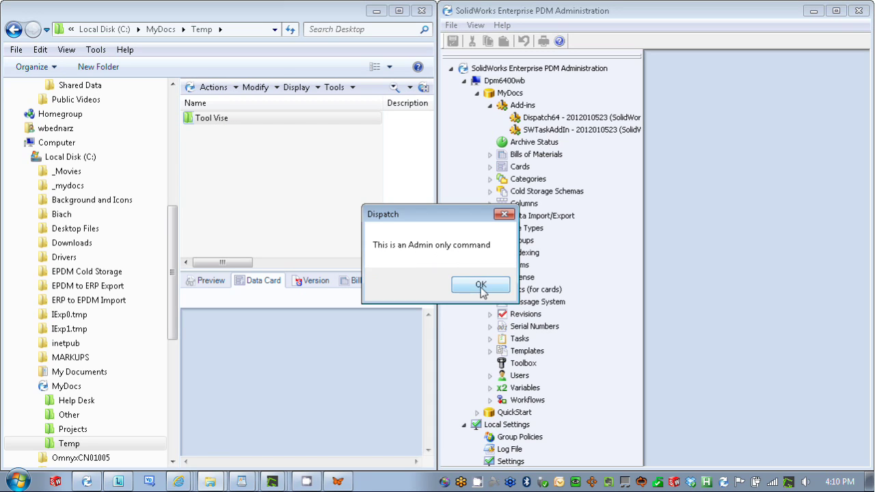
{"action": "left_click", "coordinate": [481, 285]}
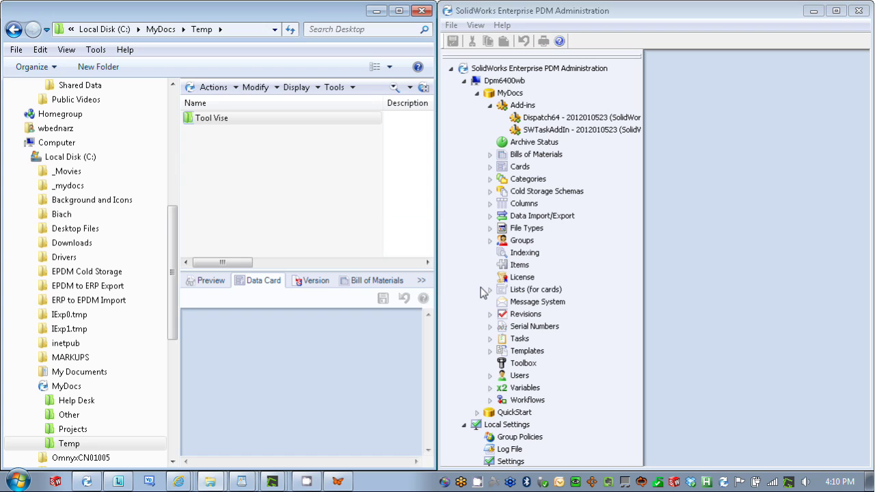